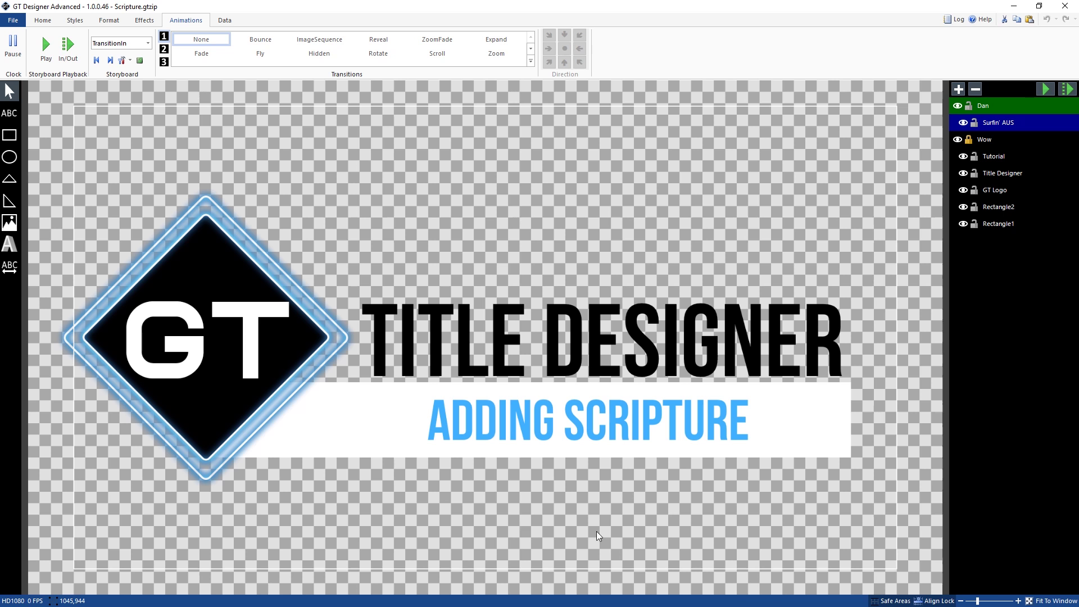
# Switch from GT Title Designer over to the vMix window.
pyautogui.hotkey('alt', 'Tab')
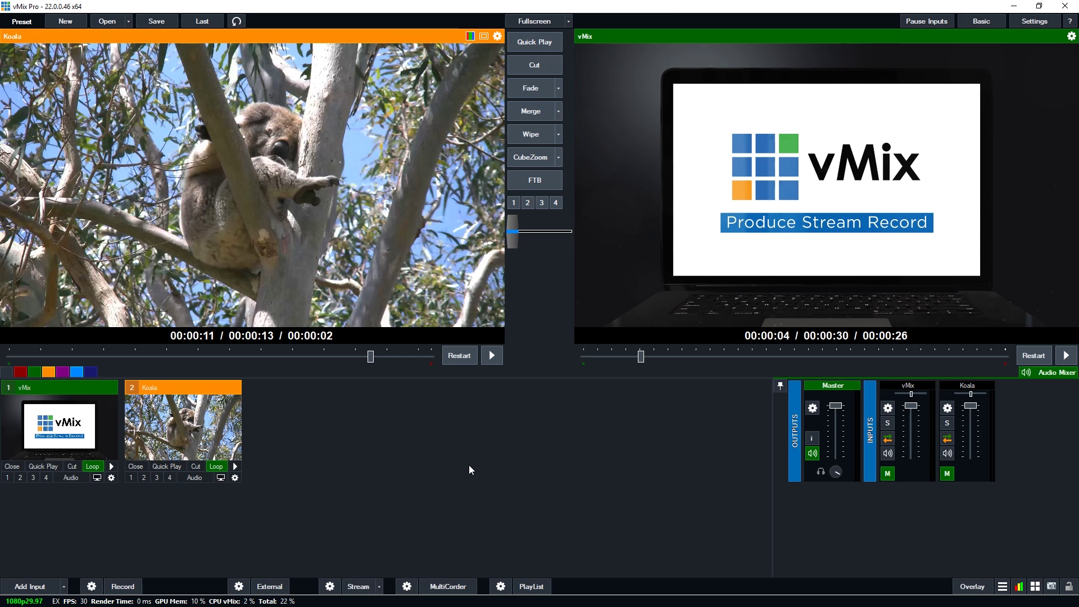
# Add the Title 29- Scripture and Verse Tall XAML template as input 3.
pyautogui.click(31, 585)
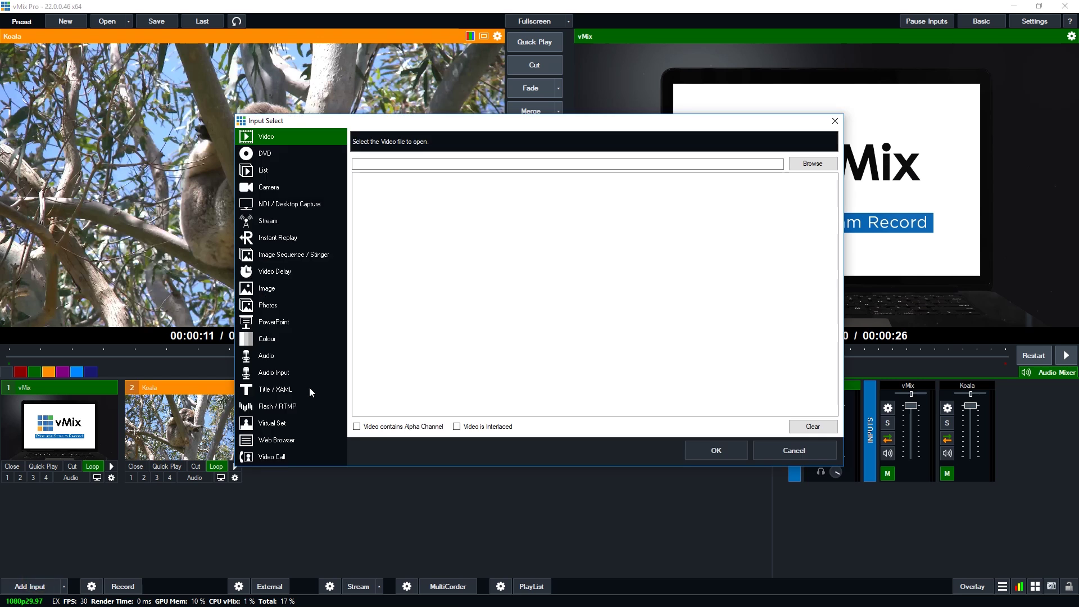
pyautogui.click(281, 391)
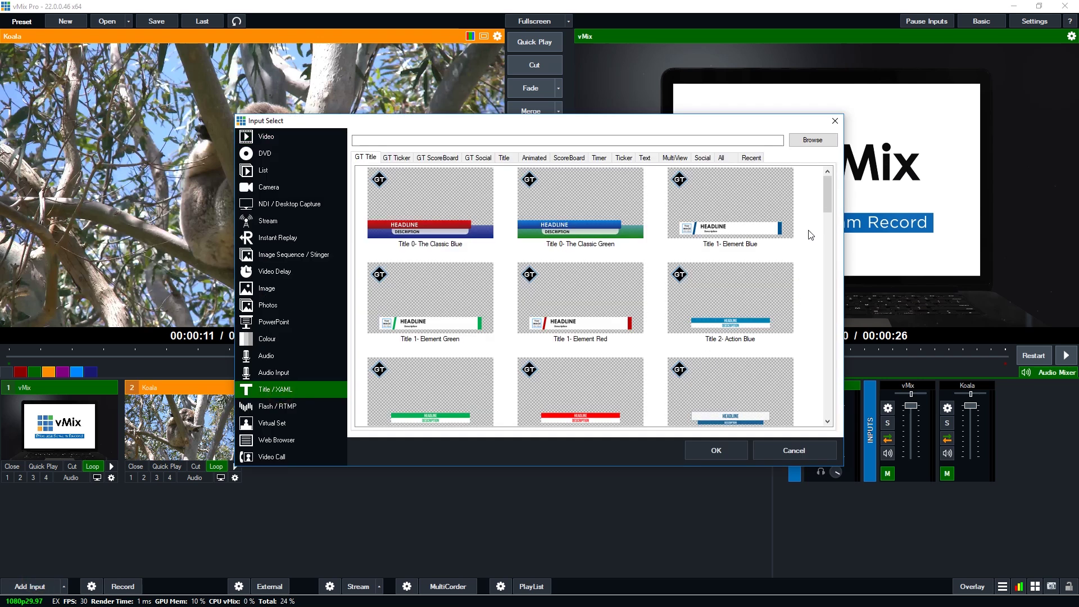
pyautogui.moveTo(828, 194); pyautogui.dragTo(798, 416)
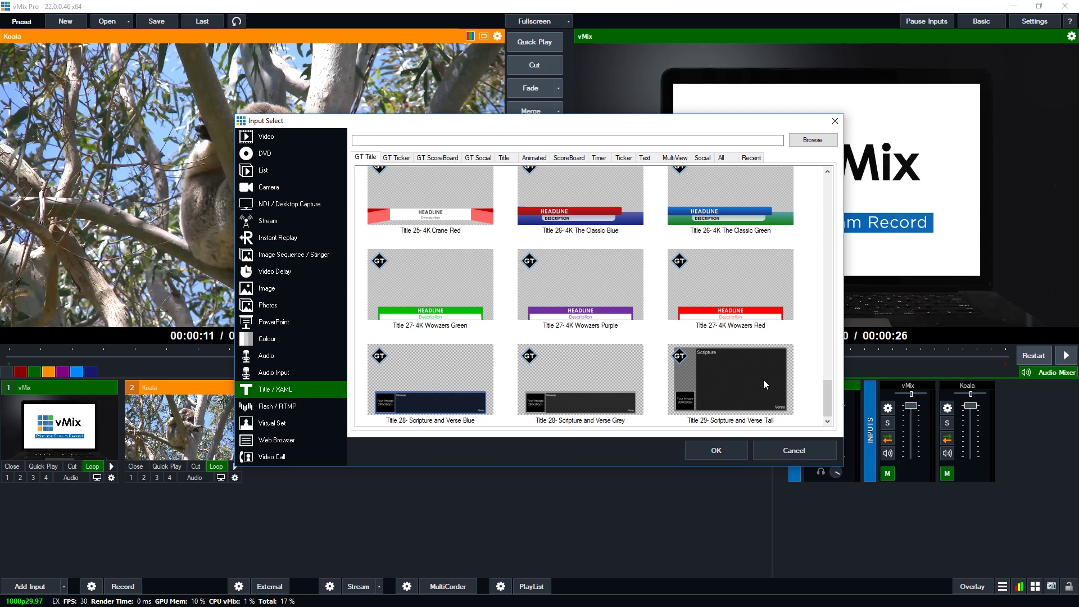
pyautogui.click(739, 374)
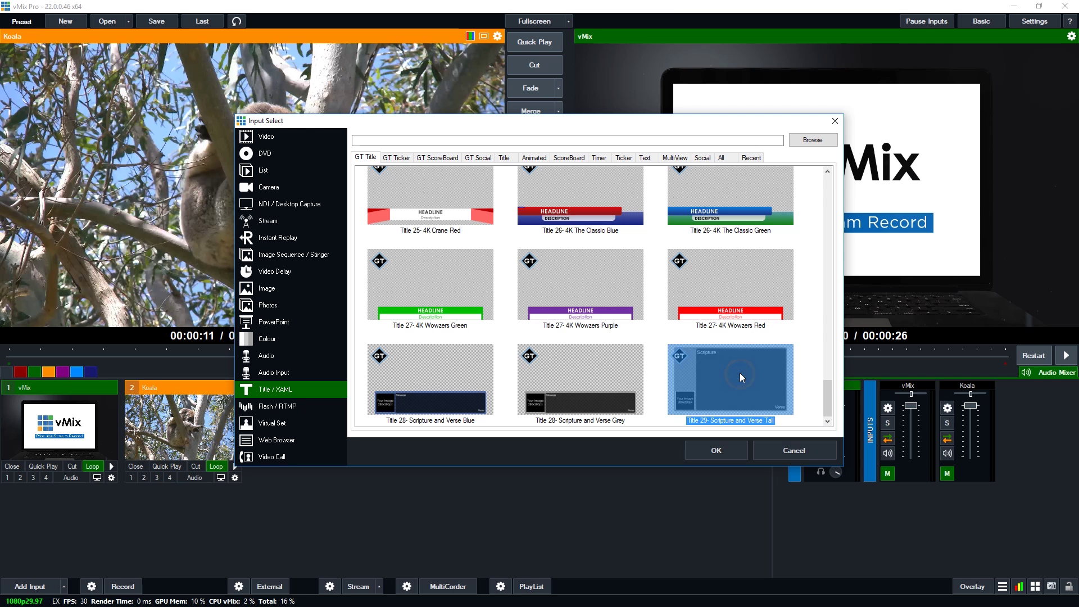
pyautogui.click(716, 450)
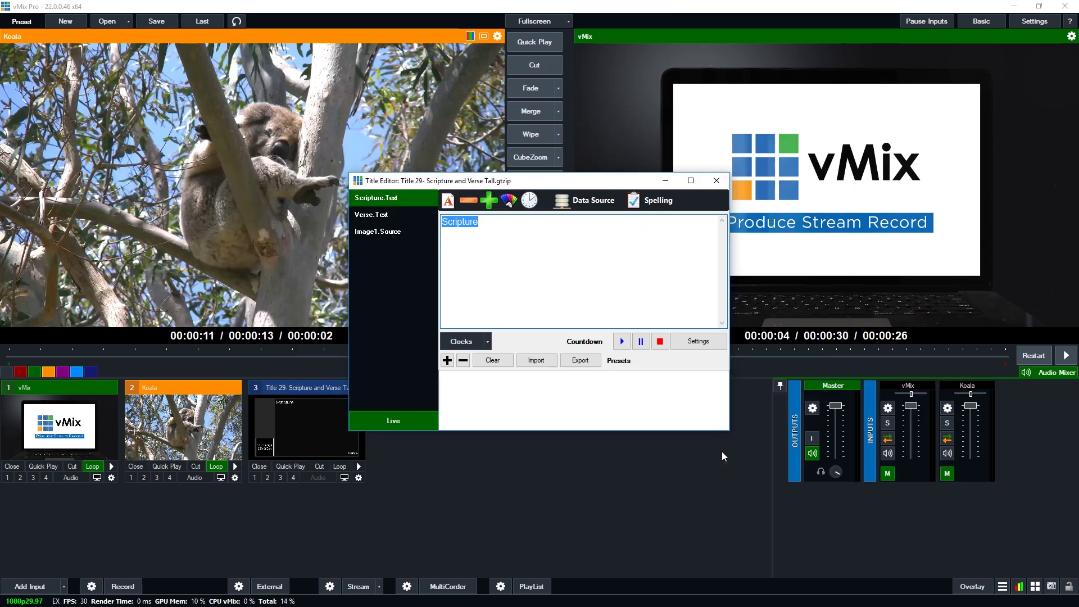
# Move the Title Editor to the upper left and put the scripture title on overlay 1.
pyautogui.moveTo(614, 180); pyautogui.dragTo(614, 105)
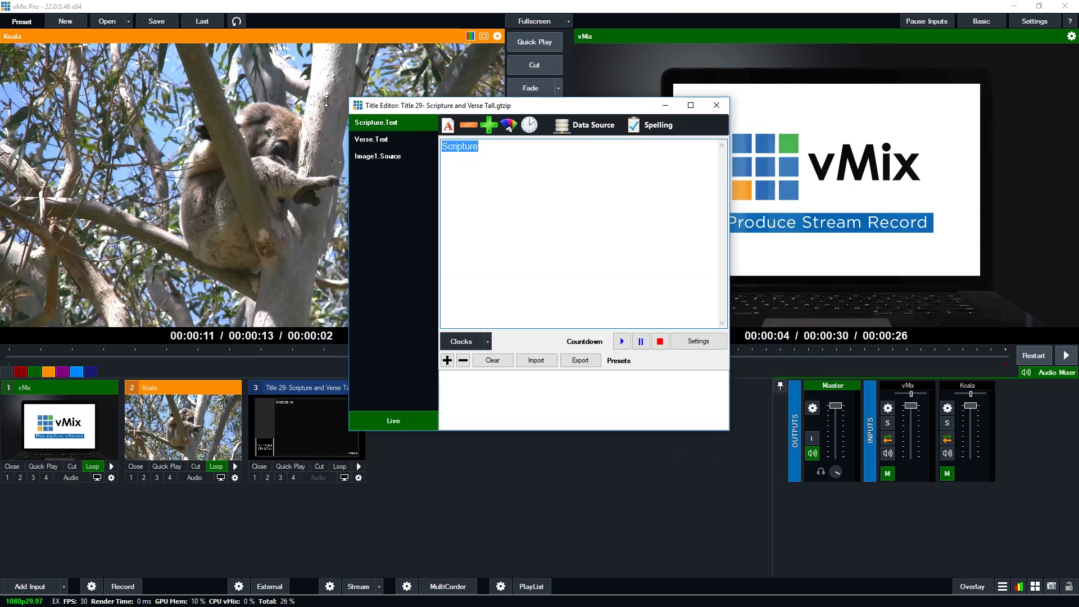
pyautogui.moveTo(496, 111); pyautogui.dragTo(229, 47)
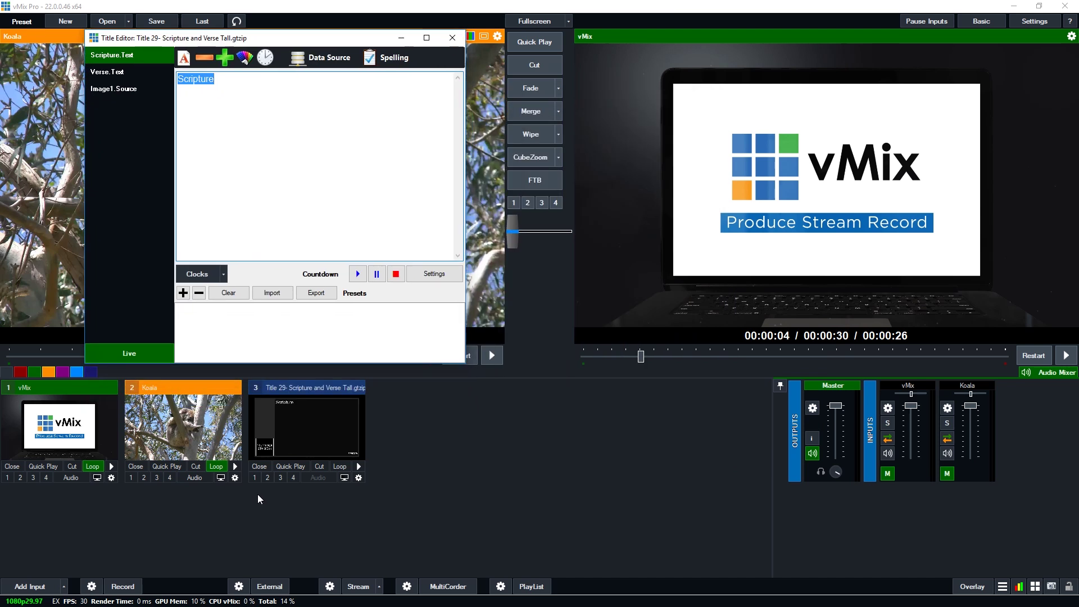
pyautogui.click(254, 477)
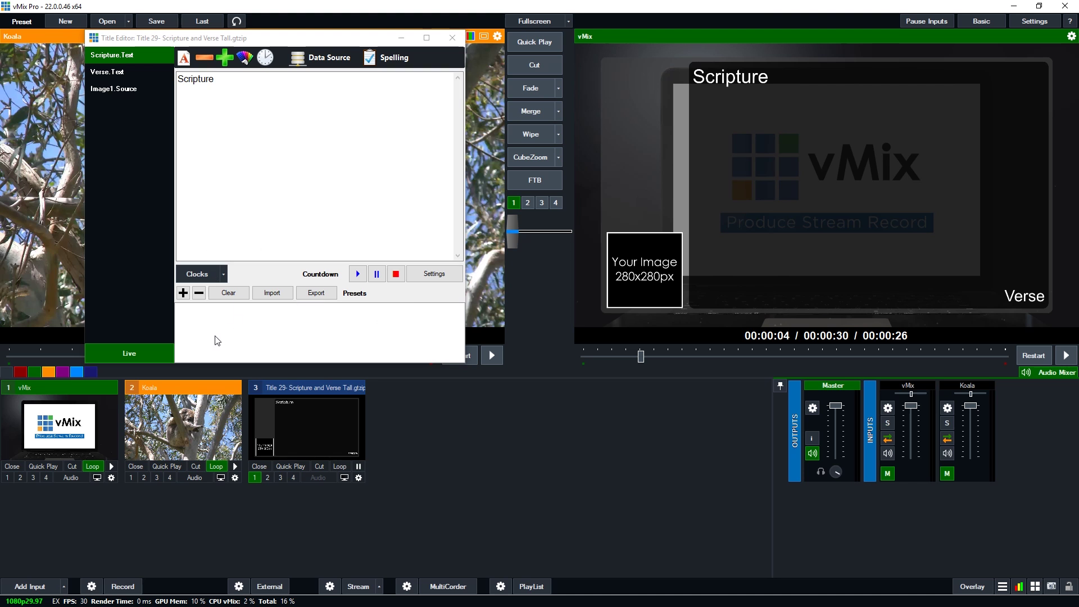
# Fill the Scripture field with about ten lines of repeated 'Scripture' words by copy-pasting.
pyautogui.click(235, 81)
pyautogui.doubleClick(234, 82)
pyautogui.hotkey('ctrl', 'c')
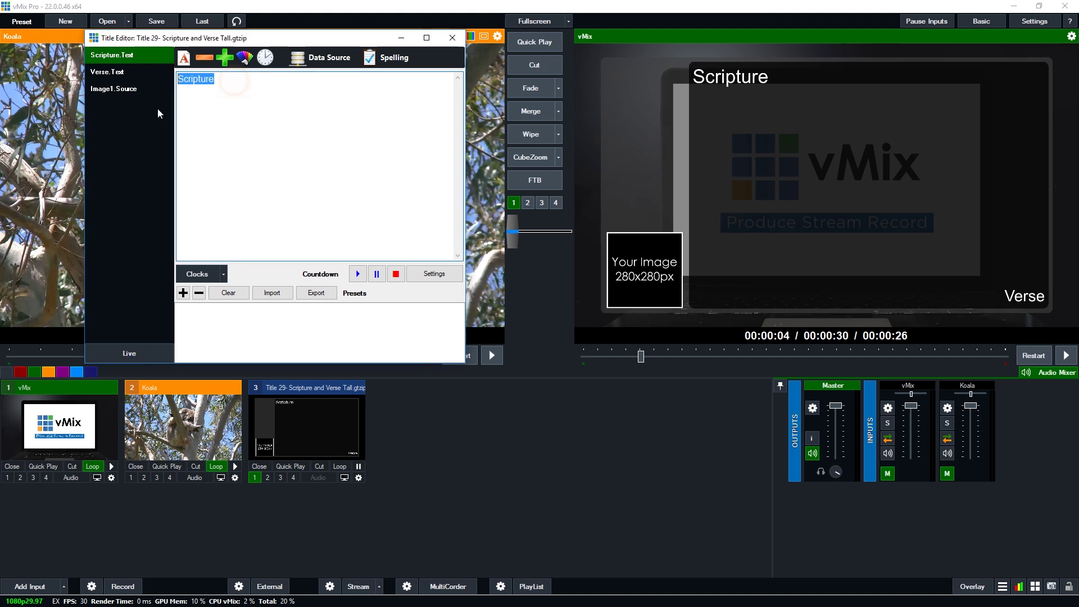
pyautogui.click(226, 85)
pyautogui.hotkey('ctrl', 'v')
pyautogui.hotkey('ctrl', 'a')
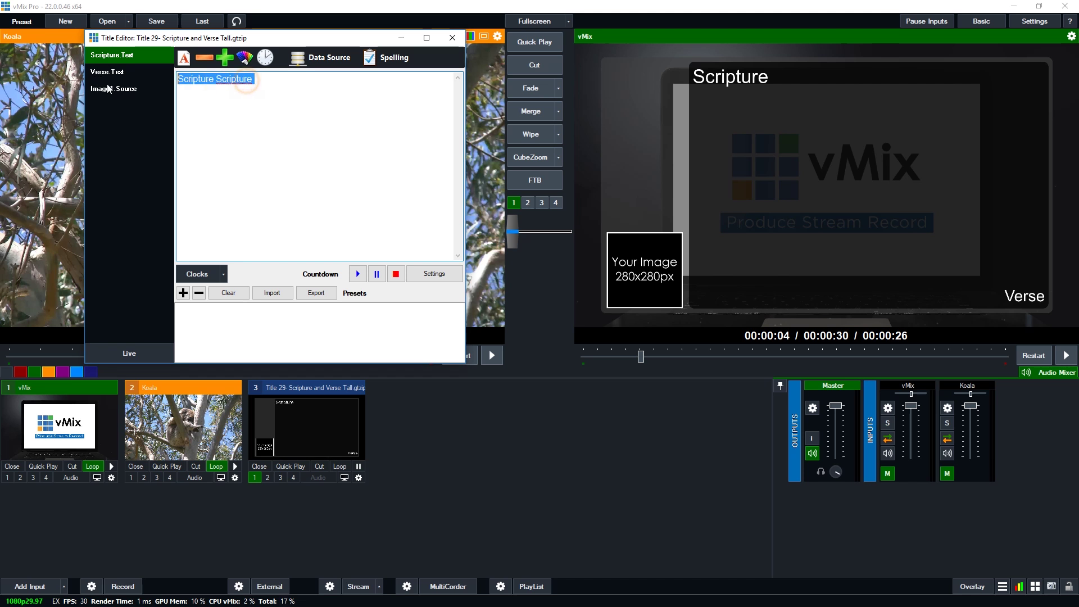
pyautogui.hotkey('ctrl', 'c')
pyautogui.click(298, 95)
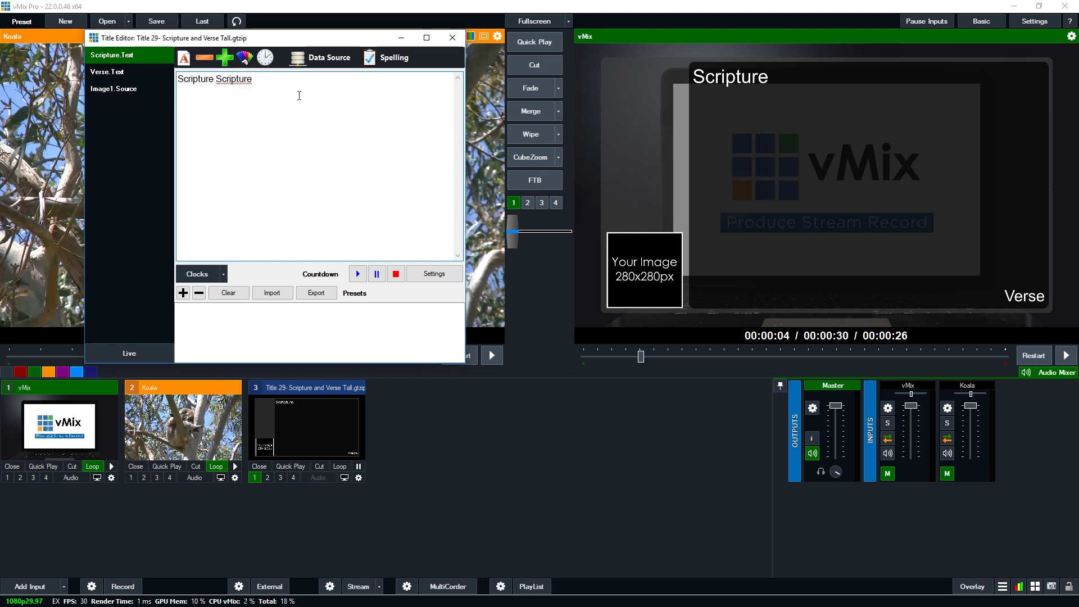
pyautogui.hotkey('ctrl', 'v')
pyautogui.hotkey('ctrl', 'v')
pyautogui.hotkey('ctrl', 'v')
pyautogui.hotkey('ctrl', 'v')
pyautogui.hotkey('ctrl', 'v')
pyautogui.hotkey('ctrl', 'v')
pyautogui.hotkey('ctrl', 'v')
pyautogui.hotkey('ctrl', 'v')
pyautogui.hotkey('ctrl', 'v')
pyautogui.hotkey('ctrl', 'v')
pyautogui.hotkey('ctrl', 'v')
pyautogui.hotkey('ctrl', 'v')
pyautogui.hotkey('ctrl', 'v')
pyautogui.hotkey('ctrl', 'v')
pyautogui.hotkey('ctrl', 'v')
pyautogui.hotkey('ctrl', 'v')
pyautogui.hotkey('ctrl', 'v')
pyautogui.hotkey('ctrl', 'v')
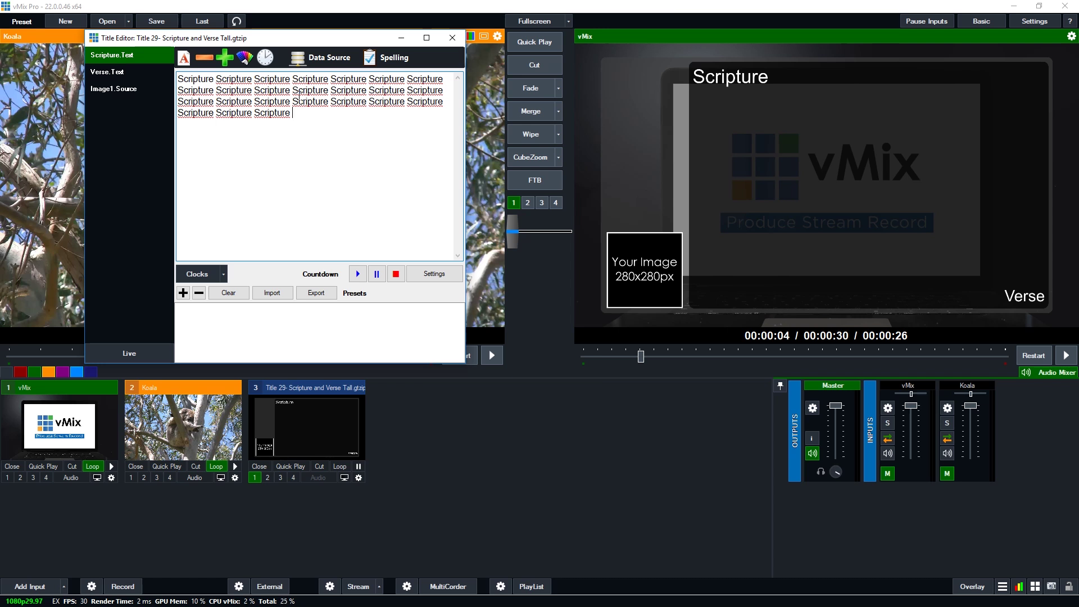
pyautogui.hotkey('ctrl', 'v')
pyautogui.hotkey('ctrl', 'v')
pyautogui.hotkey('ctrl', 'v')
pyautogui.hotkey('ctrl', 'v')
pyautogui.hotkey('ctrl', 'v')
pyautogui.hotkey('ctrl', 'v')
pyautogui.hotkey('ctrl', 'v')
pyautogui.hotkey('ctrl', 'v')
pyautogui.hotkey('ctrl', 'v')
pyautogui.hotkey('ctrl', 'v')
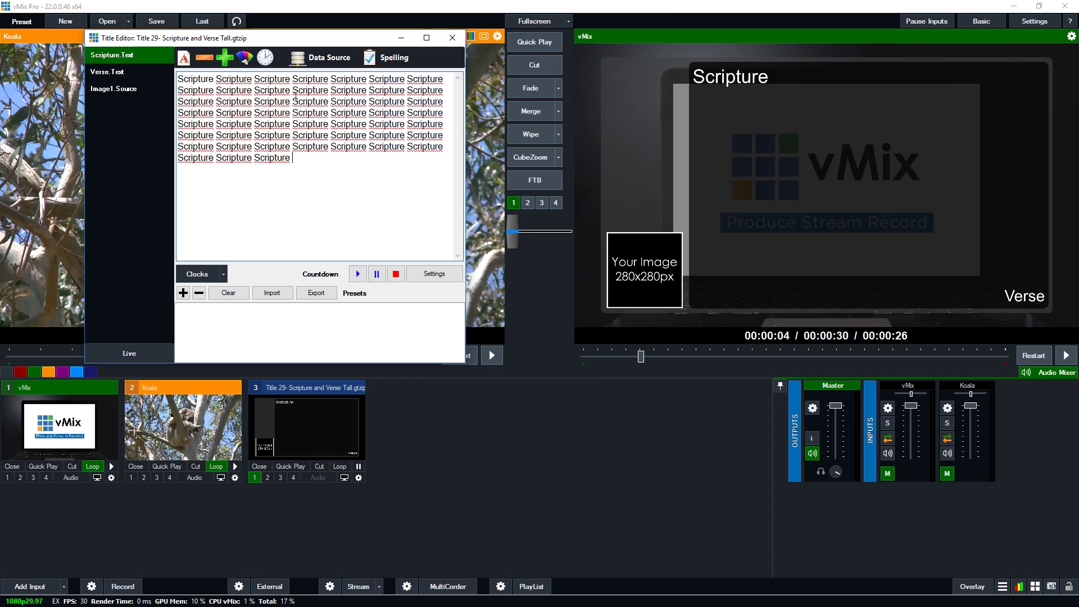
pyautogui.hotkey('ctrl', 'v')
pyautogui.hotkey('ctrl', 'v')
pyautogui.hotkey('ctrl', 'v')
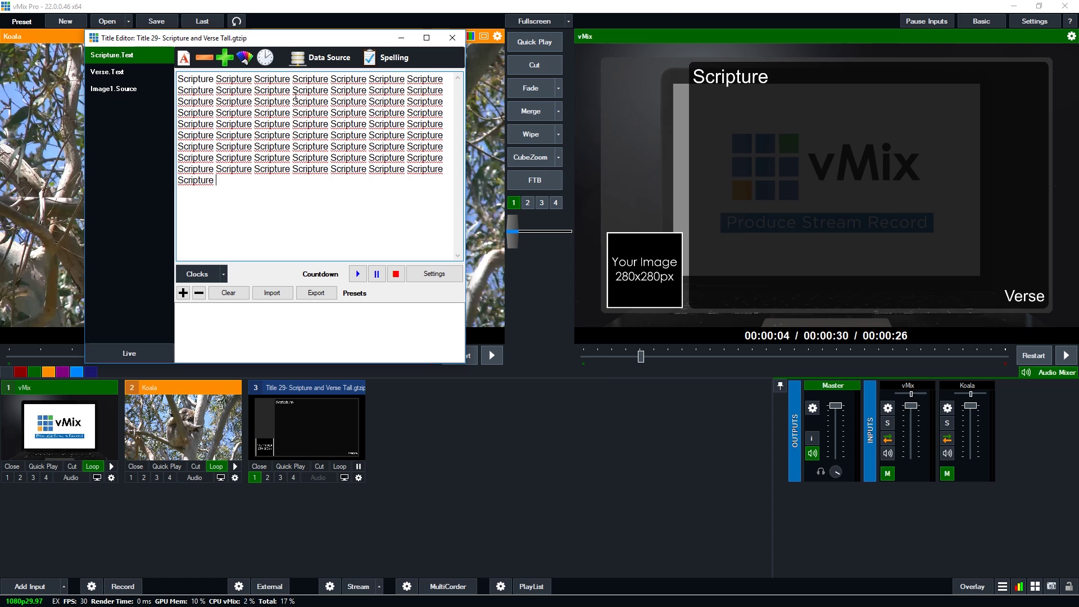
pyautogui.hotkey('ctrl', 'v')
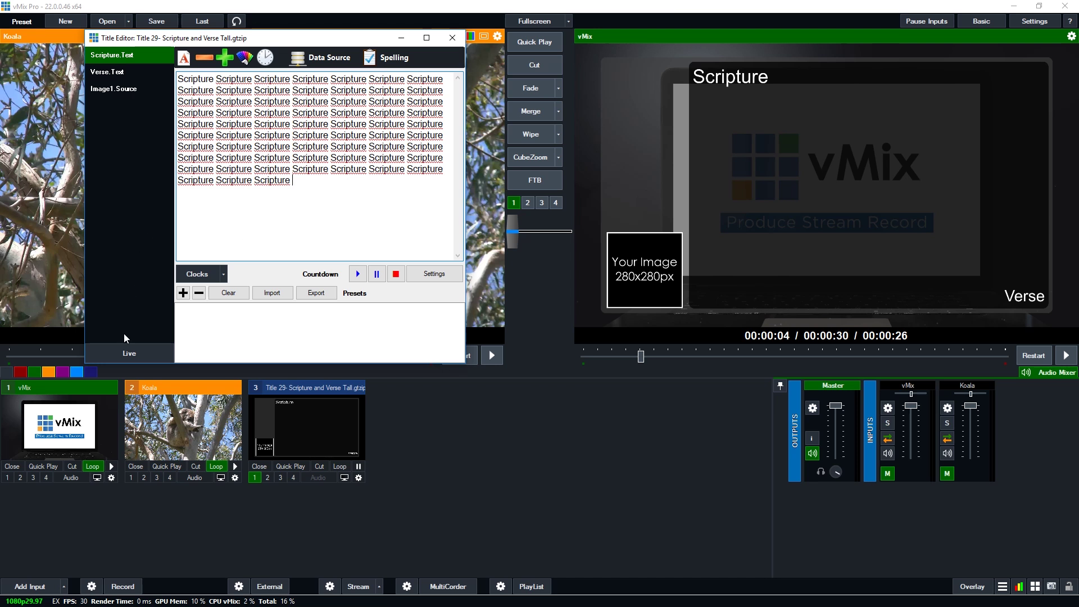
pyautogui.click(126, 74)
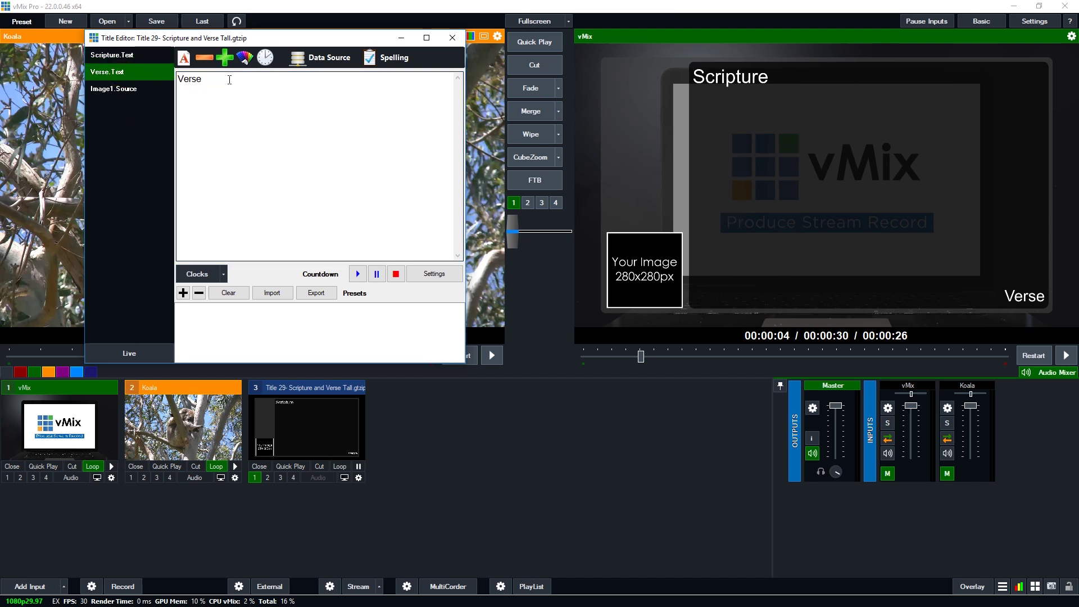
# Change the Verse text to 'Chapter 1 Verse 12' and send it to the output.
pyautogui.click(231, 80)
pyautogui.press('BackSpace')
pyautogui.press('BackSpace')
pyautogui.press('BackSpace')
pyautogui.press('BackSpace')
pyautogui.press('BackSpace')
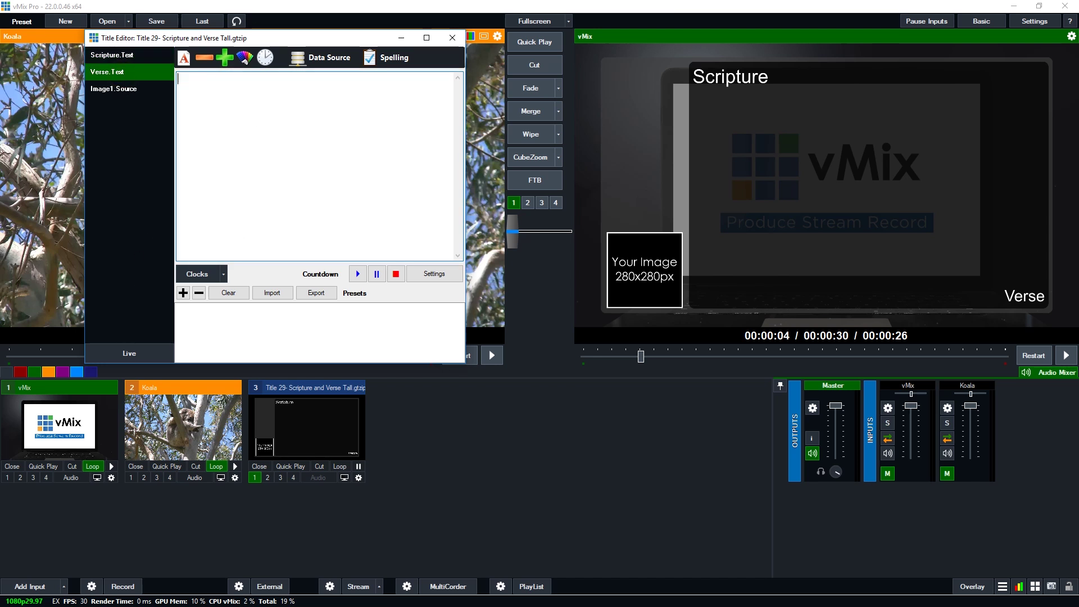
pyautogui.write('Chapter 1 Verse 12')
pyautogui.click(119, 359)
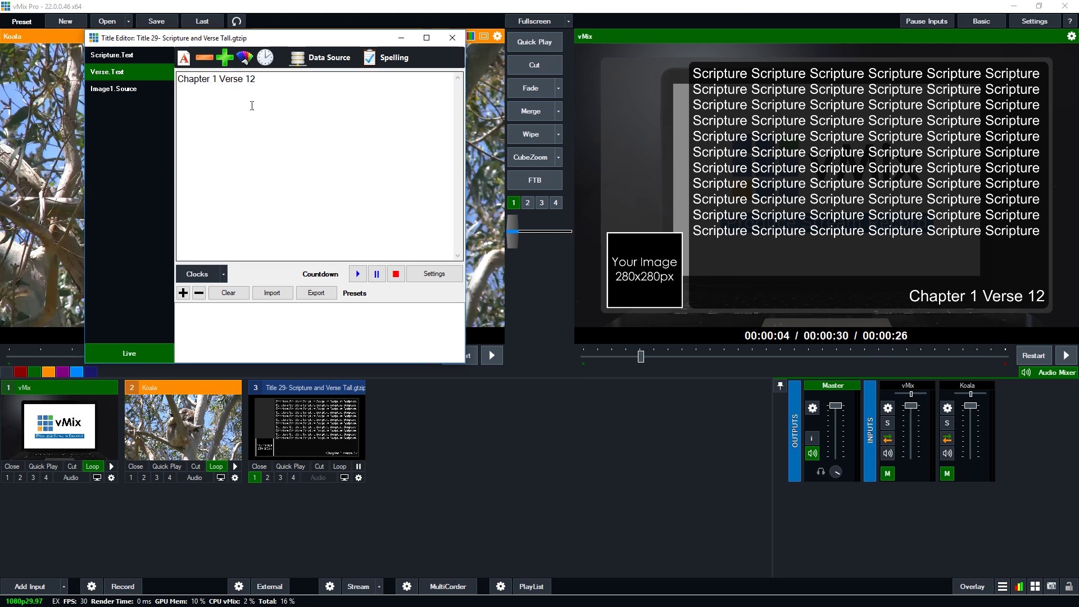
# Review the Scripture and Verse field texts in the Title Editor.
pyautogui.click(133, 55)
pyautogui.click(145, 73)
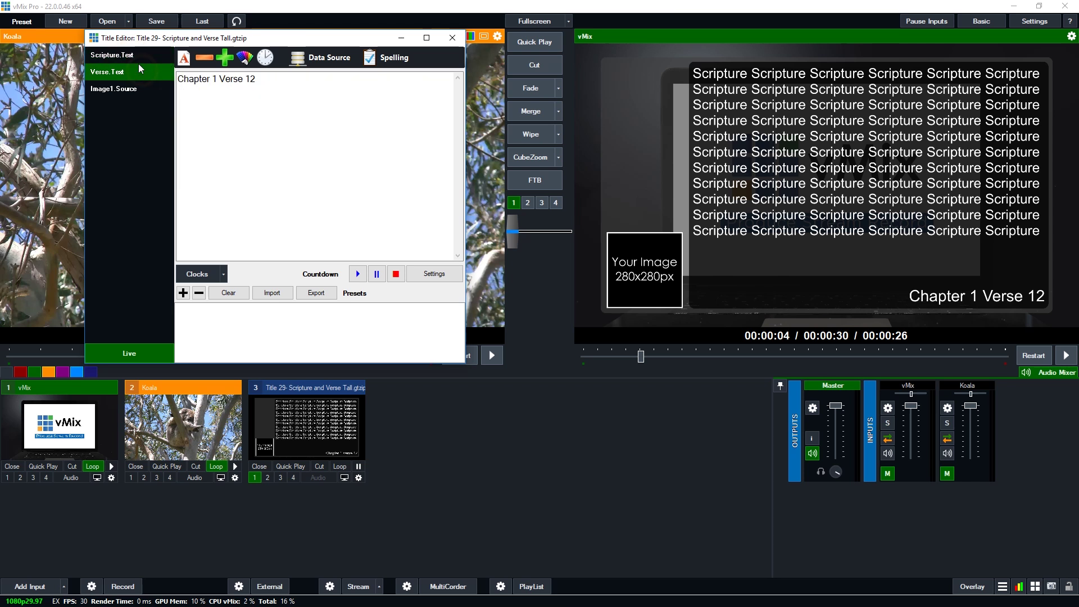
pyautogui.click(139, 61)
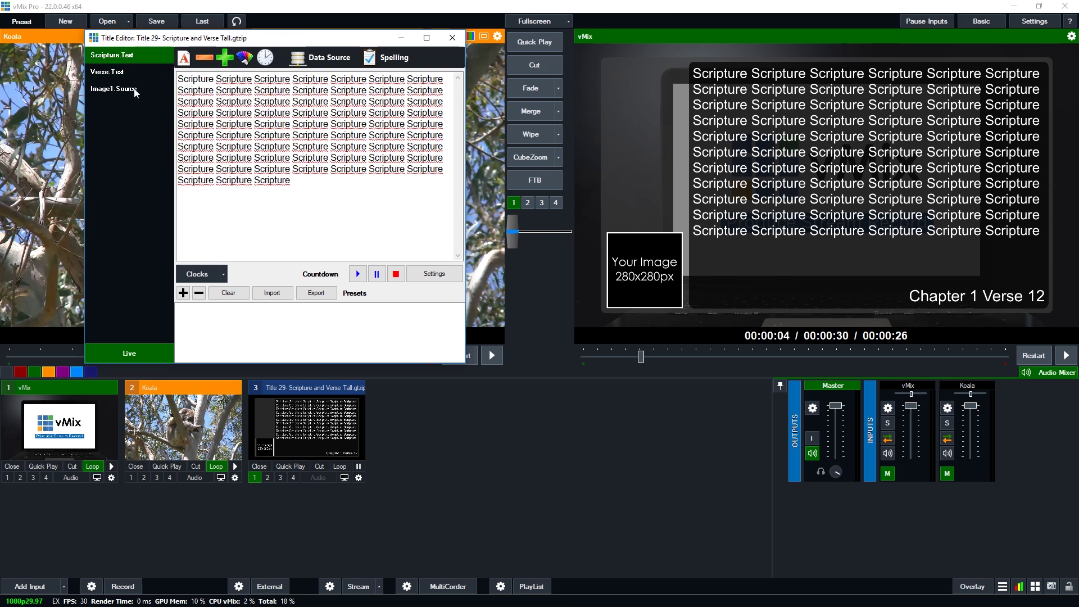
pyautogui.click(133, 79)
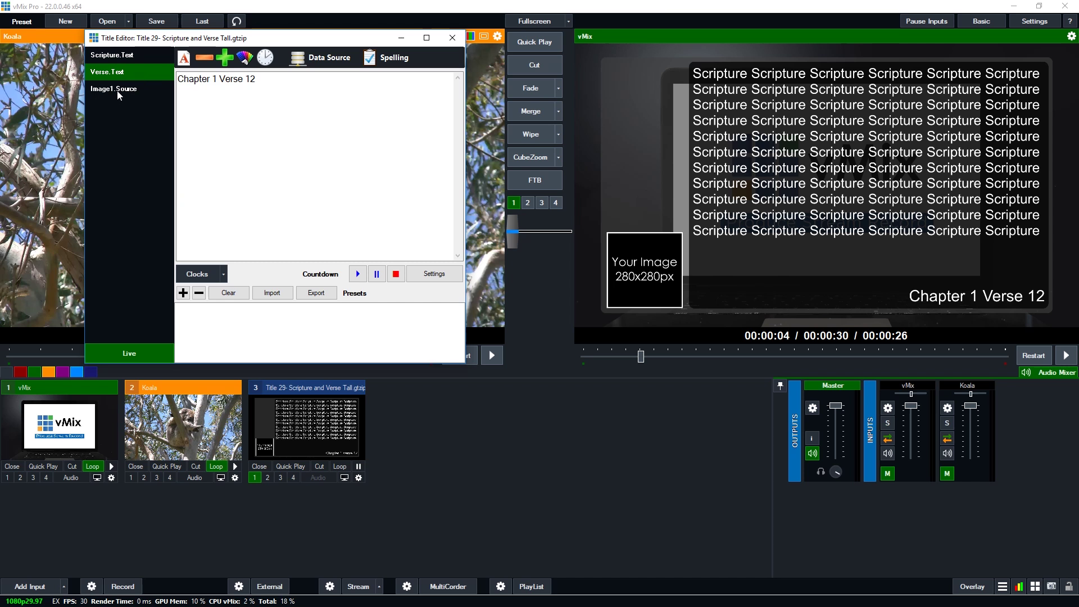
# Load vMix Cube image.png into the Image1 slot and close the Title Editor.
pyautogui.click(117, 90)
pyautogui.click(216, 274)
pyautogui.click(275, 169)
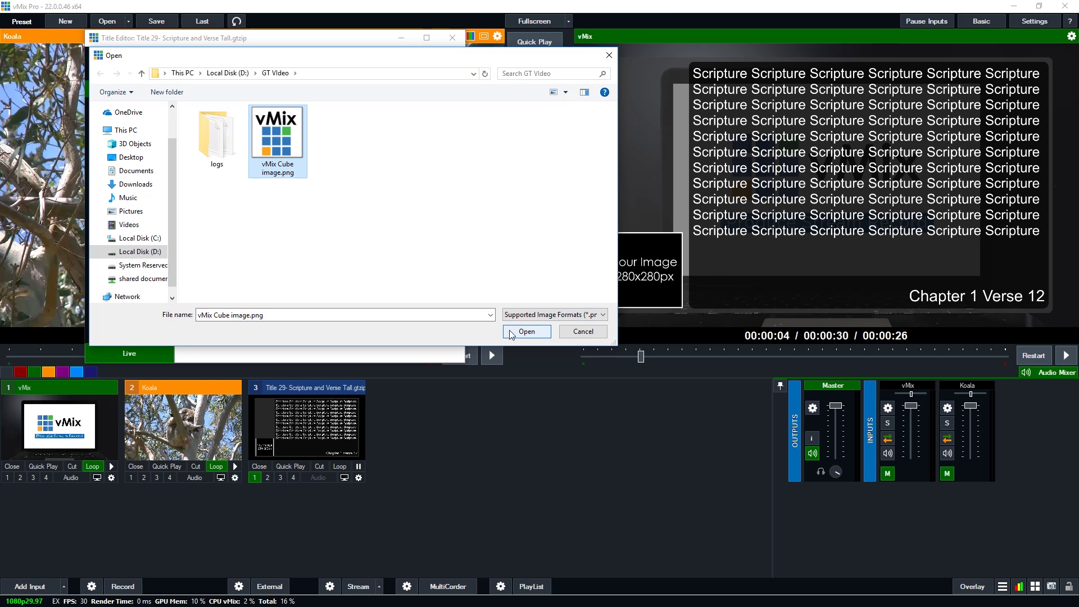
pyautogui.moveTo(393, 55); pyautogui.dragTo(439, 285)
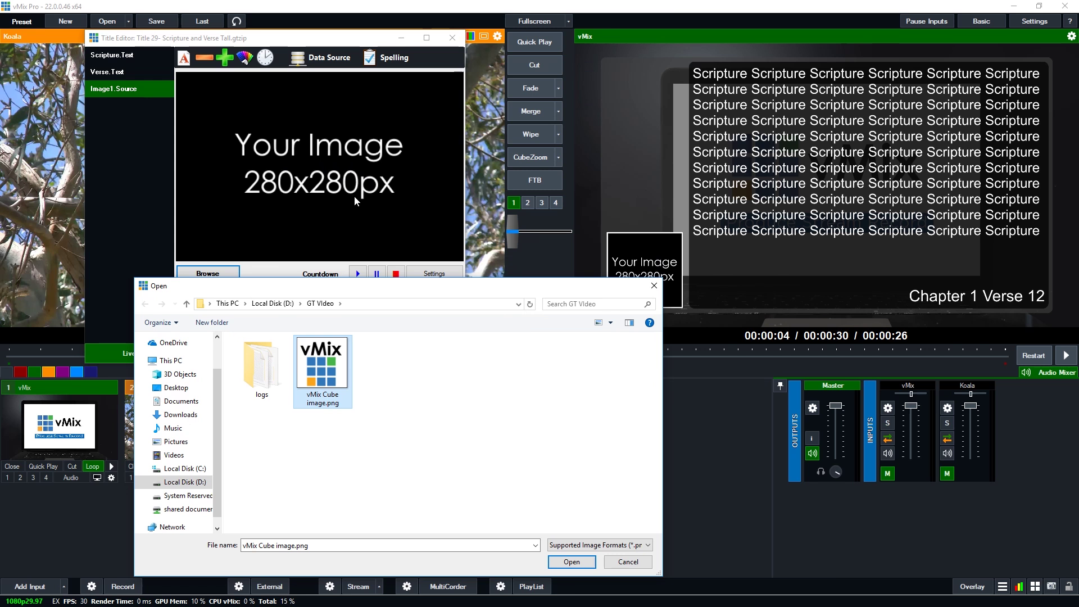
pyautogui.click(583, 562)
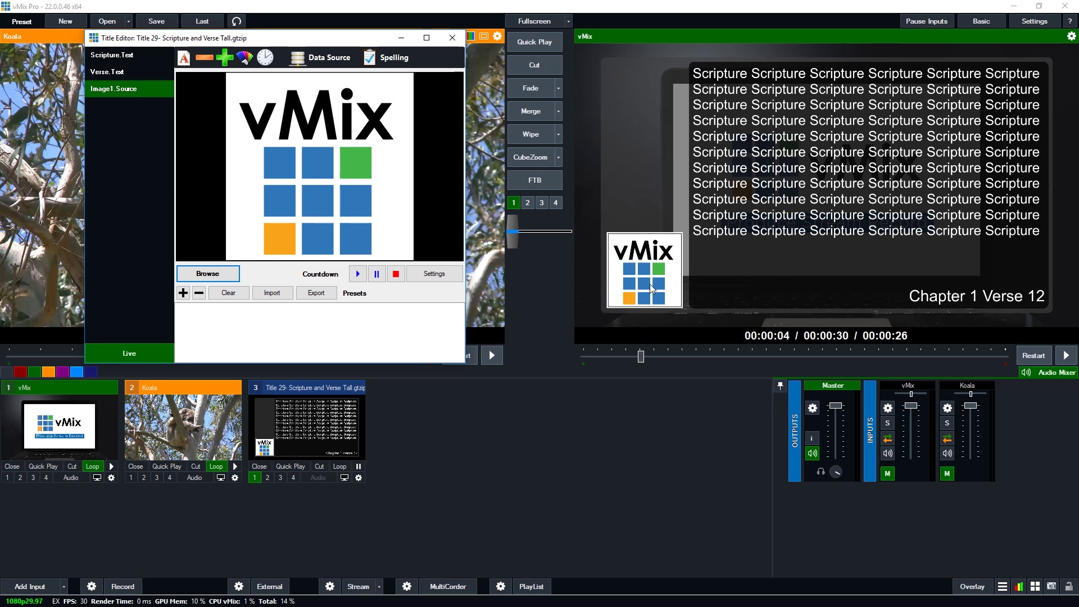
pyautogui.hotkey('alt', 'F4')
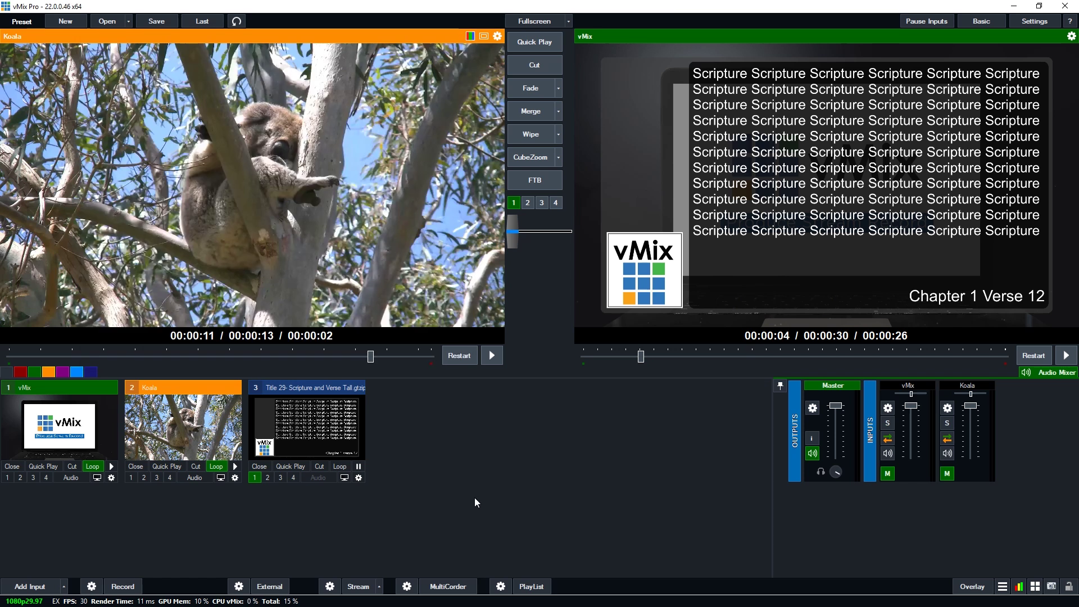
# Reopen input 3's Title Editor and save the current Scripture text as a preset.
pyautogui.rightClick(339, 433)
pyautogui.click(343, 432)
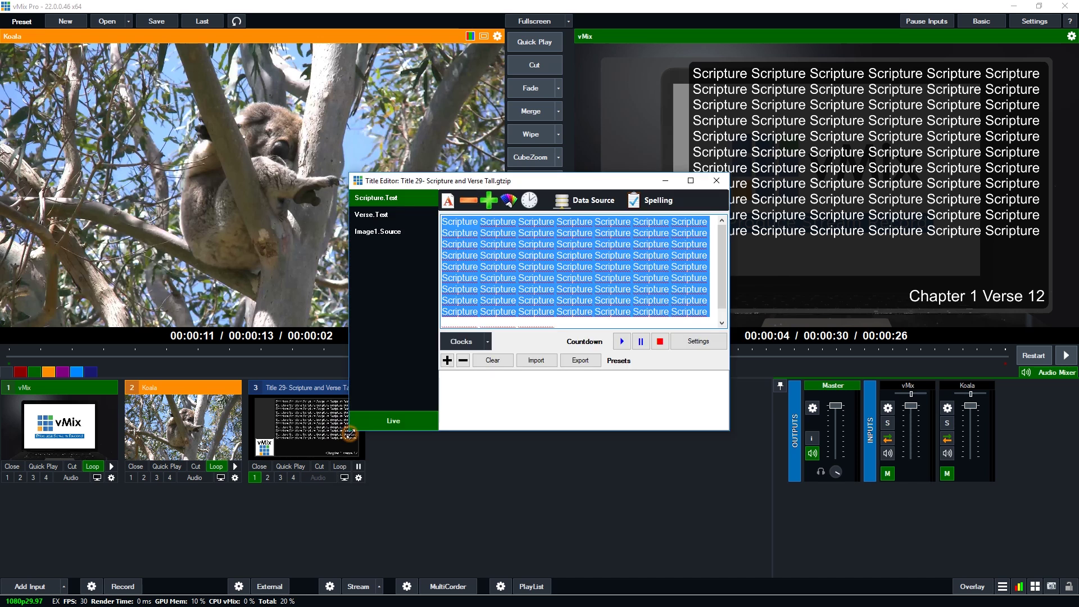
pyautogui.moveTo(493, 187); pyautogui.dragTo(258, 82)
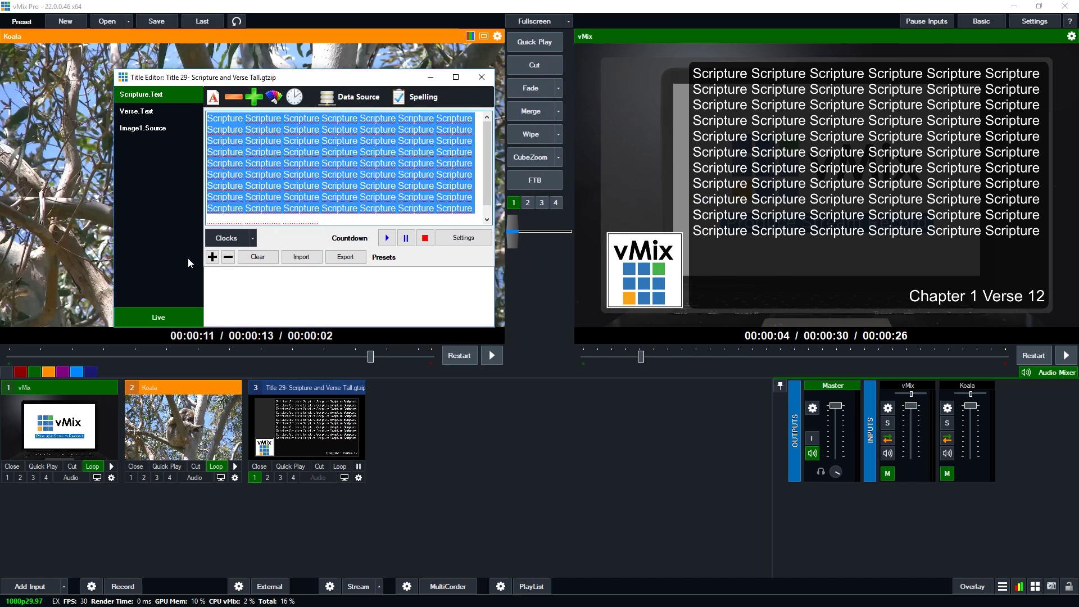
pyautogui.click(212, 257)
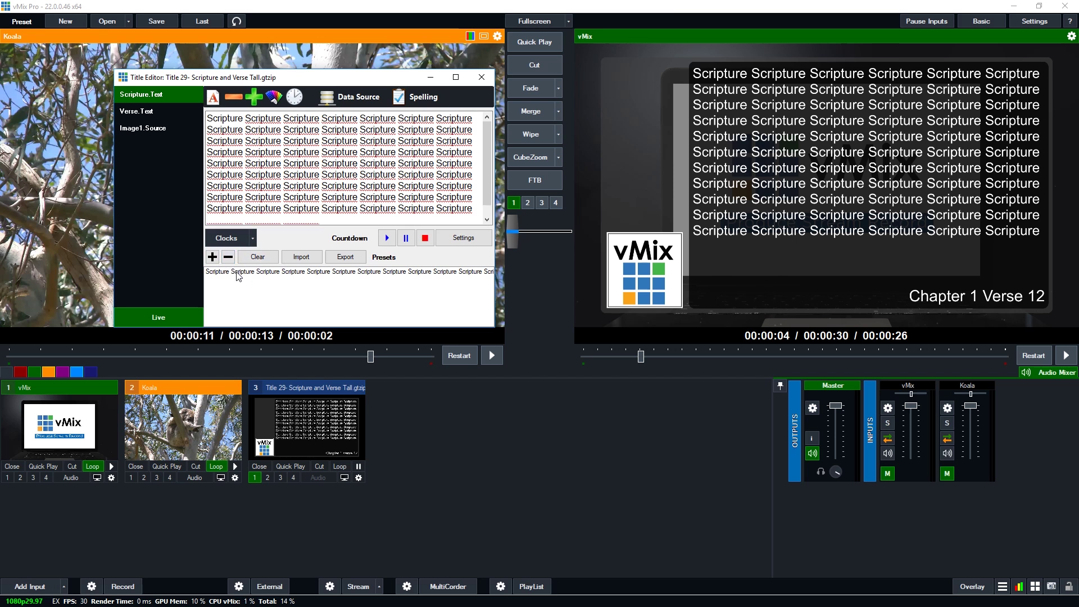
# With Live off, replace the Scripture text with repeated 'Test Test' and save it as a second preset.
pyautogui.click(162, 320)
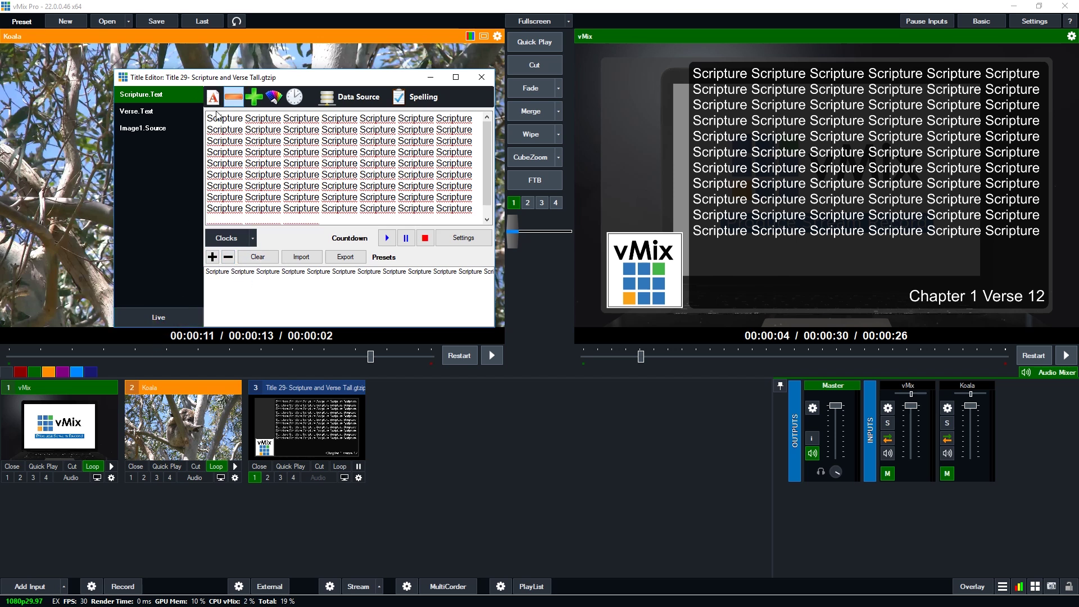
pyautogui.moveTo(217, 116); pyautogui.dragTo(320, 209)
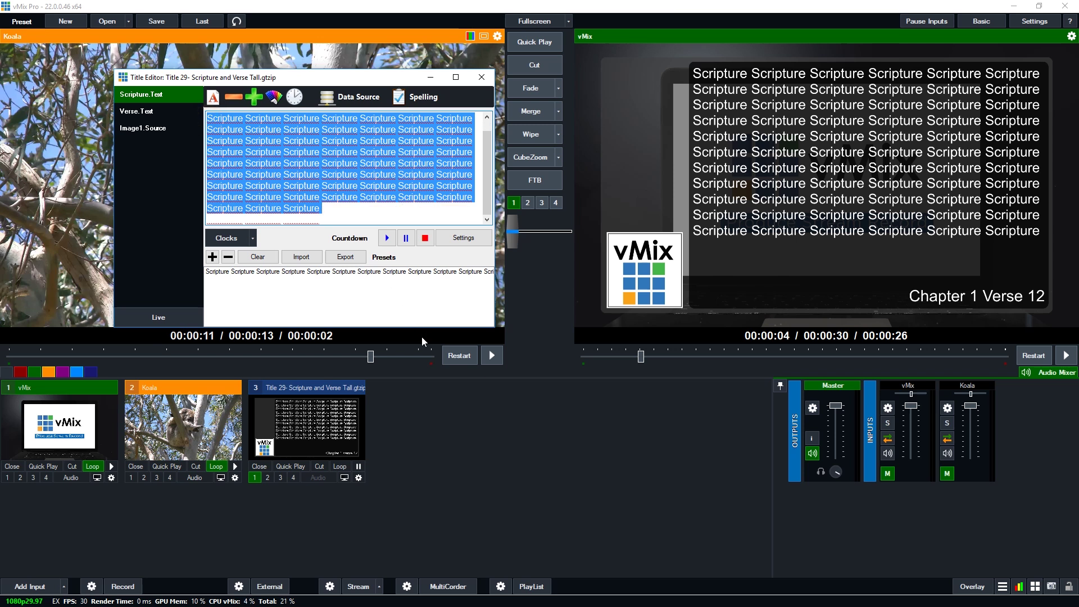
pyautogui.write('Test Te')
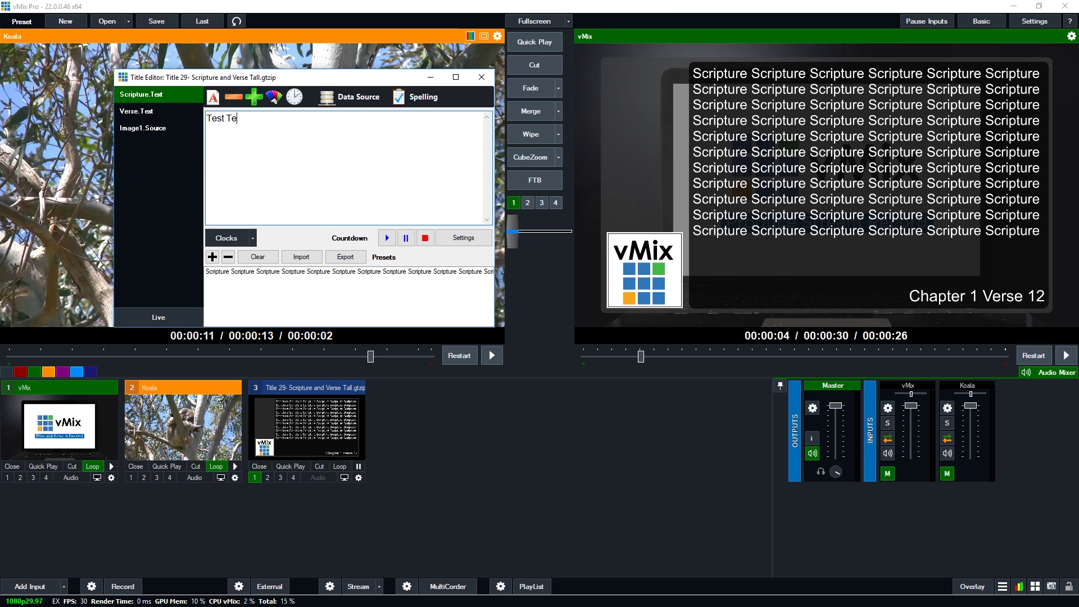
pyautogui.hotkey('ctrl', 'a')
pyautogui.hotkey('ctrl', 'c')
pyautogui.click(383, 178)
pyautogui.hotkey('ctrl', 'v')
pyautogui.hotkey('ctrl', 'v')
pyautogui.hotkey('ctrl', 'v')
pyautogui.hotkey('ctrl', 'v')
pyautogui.hotkey('ctrl', 'v')
pyautogui.hotkey('ctrl', 'v')
pyautogui.hotkey('ctrl', 'v')
pyautogui.hotkey('ctrl', 'v')
pyautogui.hotkey('ctrl', 'v')
pyautogui.hotkey('ctrl', 'v')
pyautogui.hotkey('ctrl', 'v')
pyautogui.hotkey('ctrl', 'v')
pyautogui.hotkey('ctrl', 'v')
pyautogui.hotkey('ctrl', 'v')
pyautogui.hotkey('ctrl', 'v')
pyautogui.hotkey('ctrl', 'v')
pyautogui.hotkey('ctrl', 'v')
pyautogui.hotkey('ctrl', 'v')
pyautogui.hotkey('ctrl', 'v')
pyautogui.hotkey('ctrl', 'v')
pyautogui.hotkey('ctrl', 'v')
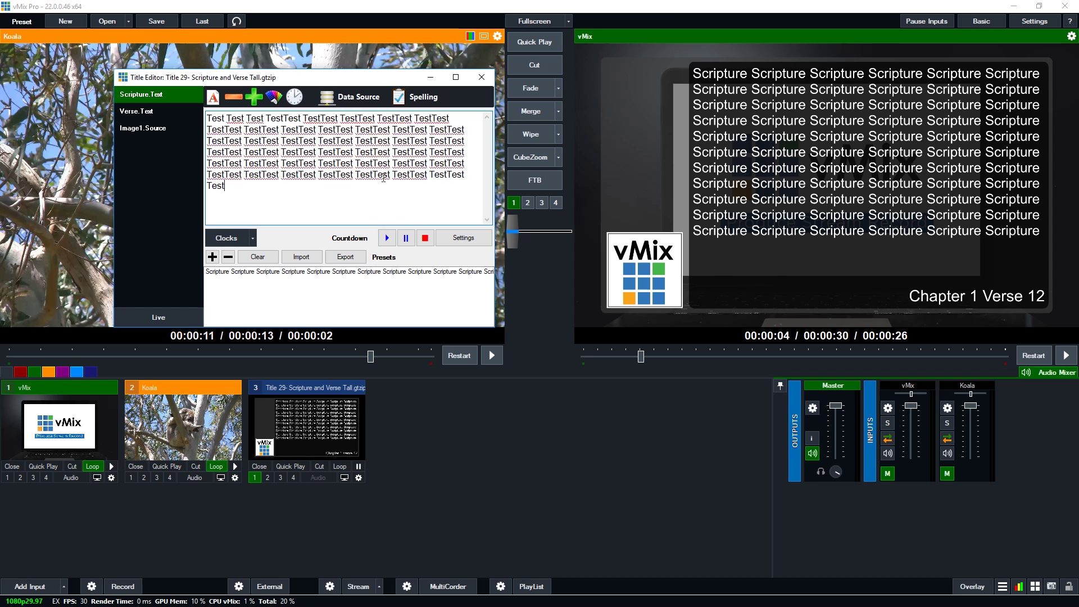
pyautogui.hotkey('ctrl', 'v')
pyautogui.hotkey('ctrl', 'v')
pyautogui.hotkey('ctrl', 'v')
pyautogui.hotkey('ctrl', 'v')
pyautogui.hotkey('ctrl', 'v')
pyautogui.hotkey('ctrl', 'v')
pyautogui.hotkey('ctrl', 'v')
pyautogui.hotkey('ctrl', 'v')
pyautogui.hotkey('ctrl', 'v')
pyautogui.hotkey('ctrl', 'v')
pyautogui.hotkey('ctrl', 'v')
pyautogui.hotkey('ctrl', 'v')
pyautogui.hotkey('ctrl', 'v')
pyautogui.hotkey('ctrl', 'v')
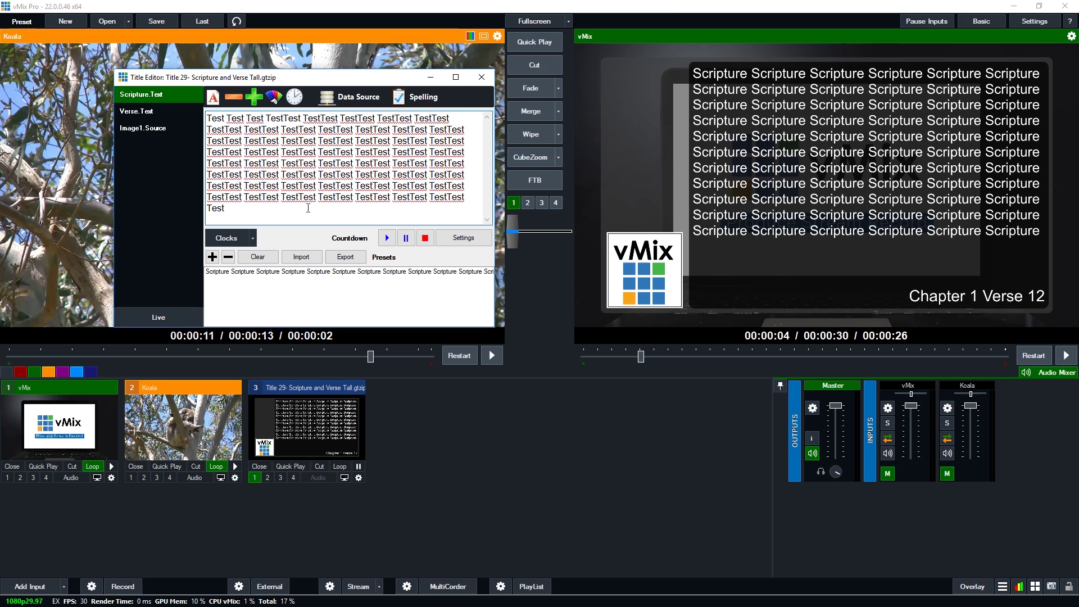
pyautogui.click(212, 256)
# Turn Live back on and switch between the presets, ending on Scripture.
pyautogui.click(159, 311)
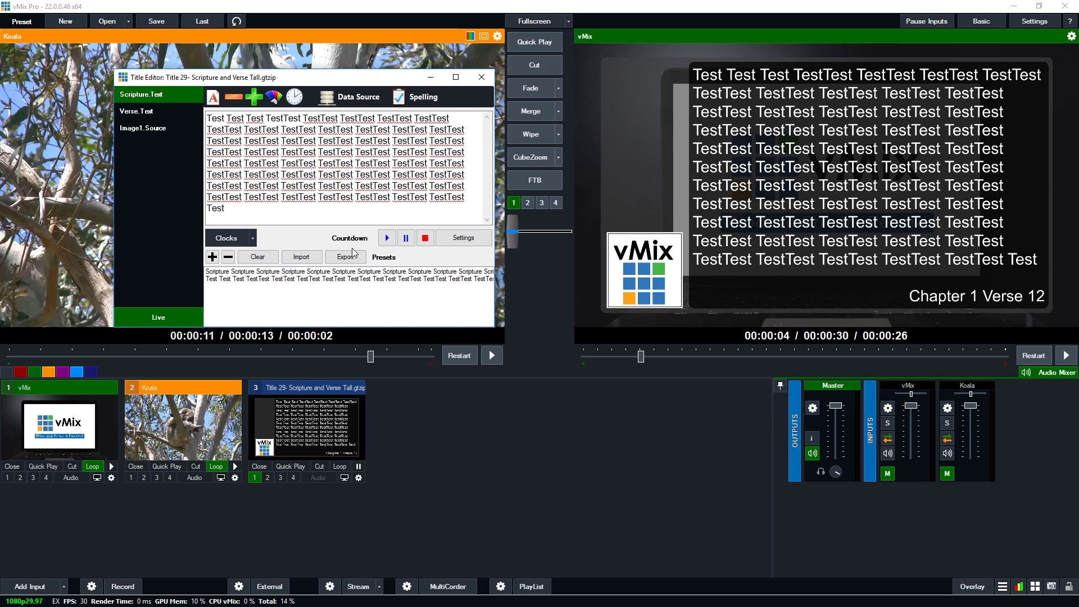
pyautogui.click(313, 274)
pyautogui.click(320, 279)
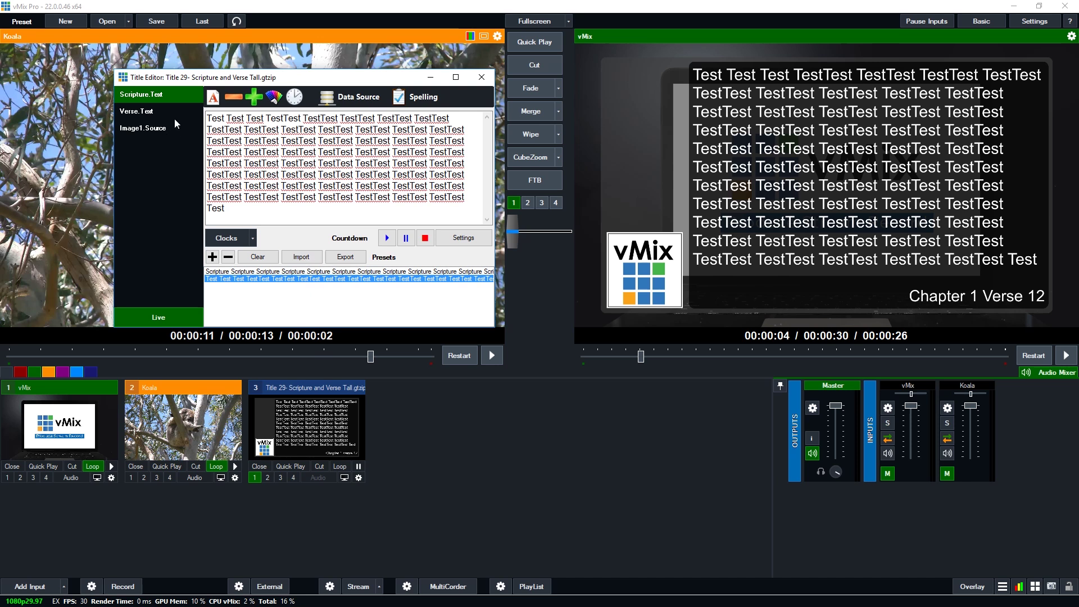
pyautogui.click(274, 271)
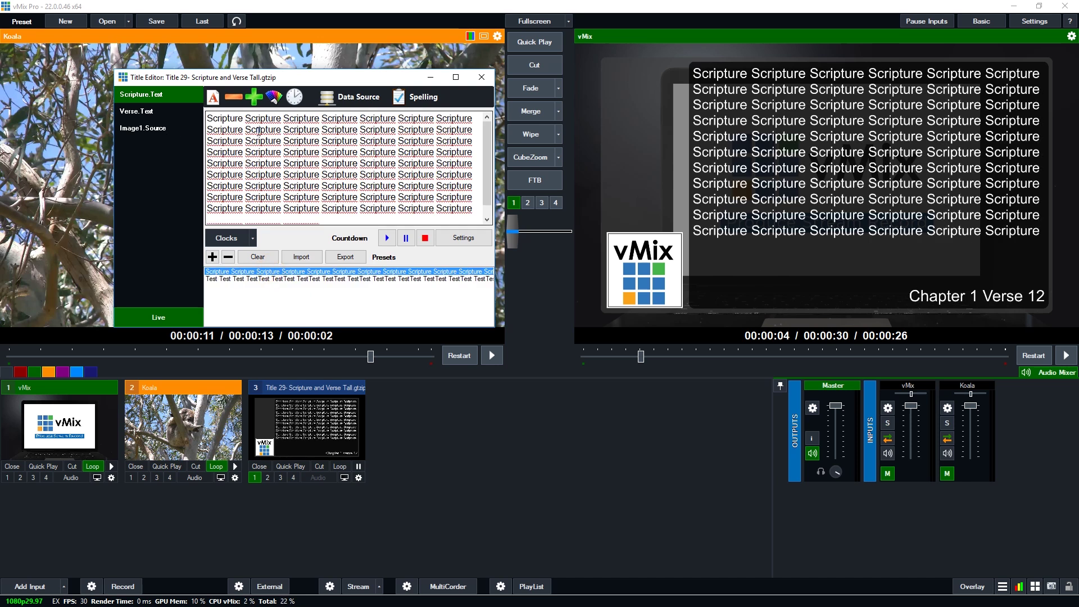
# Show the Verse.Text field and toggle between Test and Scripture presets, finishing on Scripture.
pyautogui.click(263, 279)
pyautogui.click(130, 111)
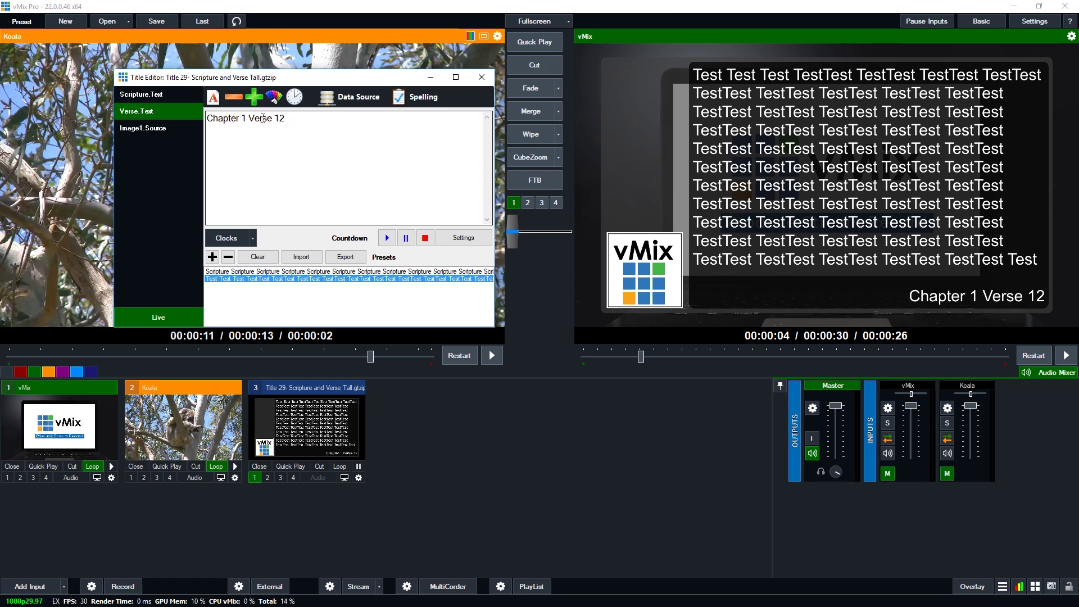
pyautogui.click(274, 272)
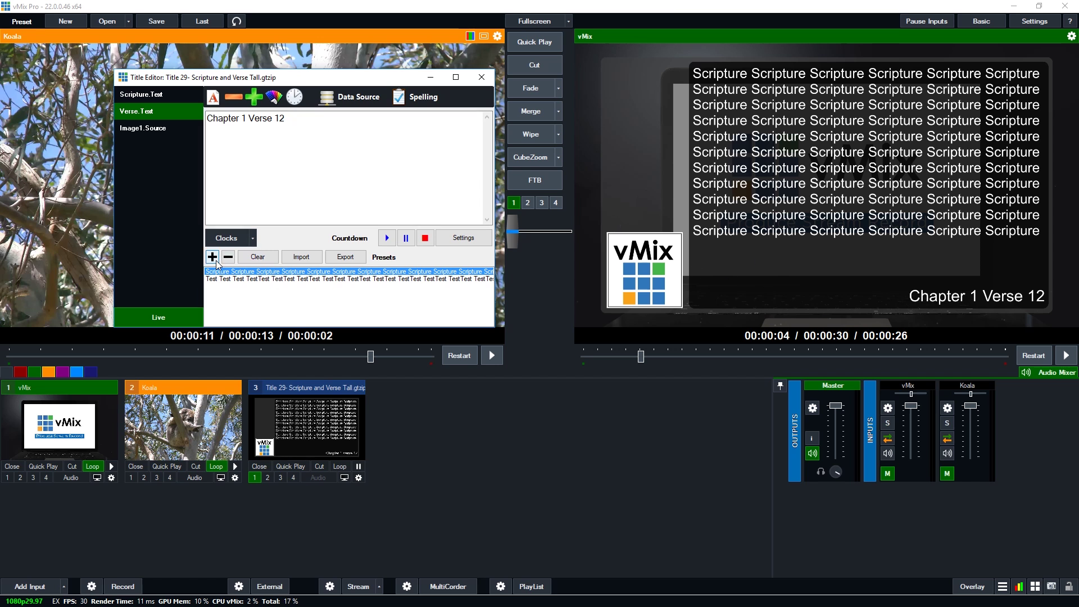
pyautogui.click(246, 279)
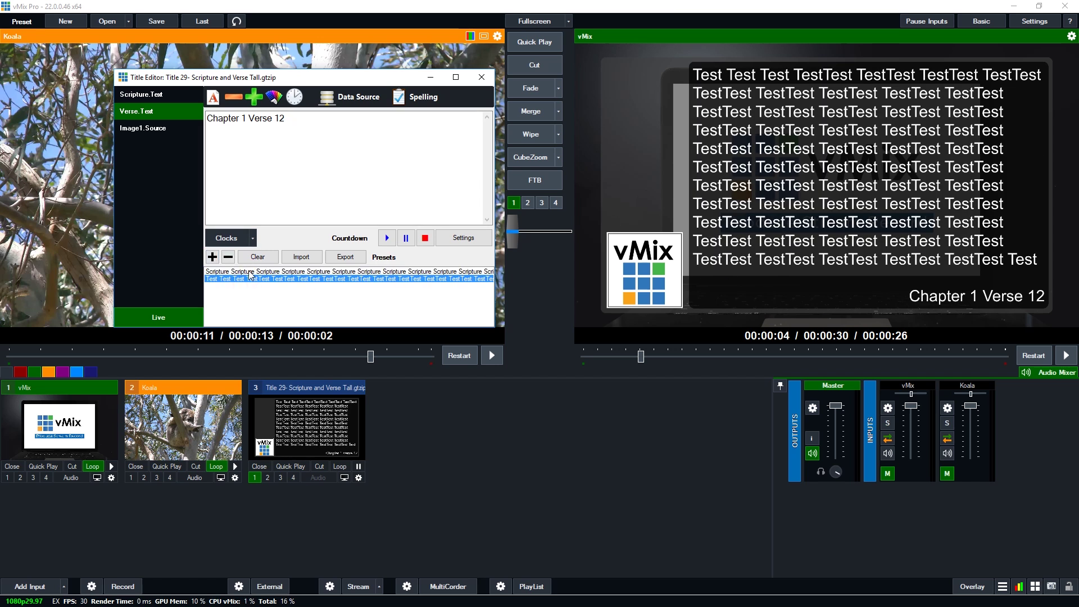
pyautogui.click(337, 273)
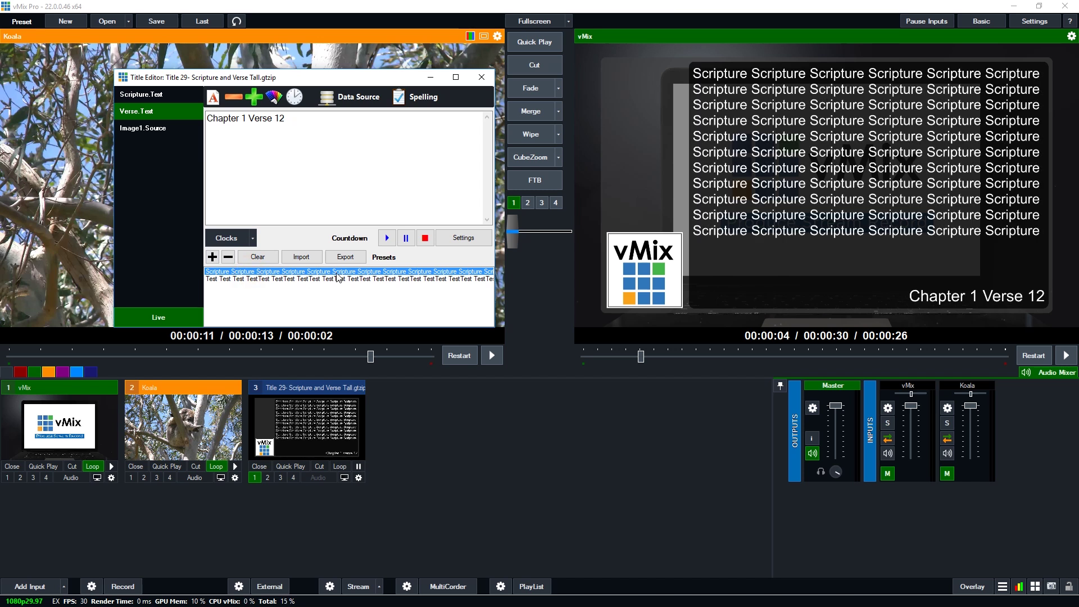